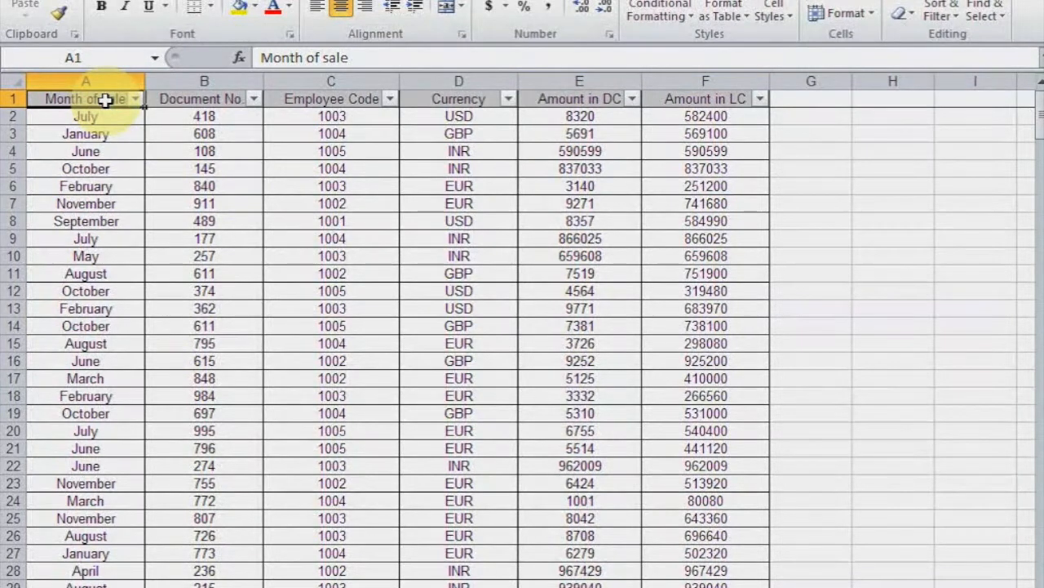
Review the sales data's columns from Month of sale through Amount in LC.
key("Right")
key("Right")
key("Right")
key("Right")
key("Right")
key("Down")
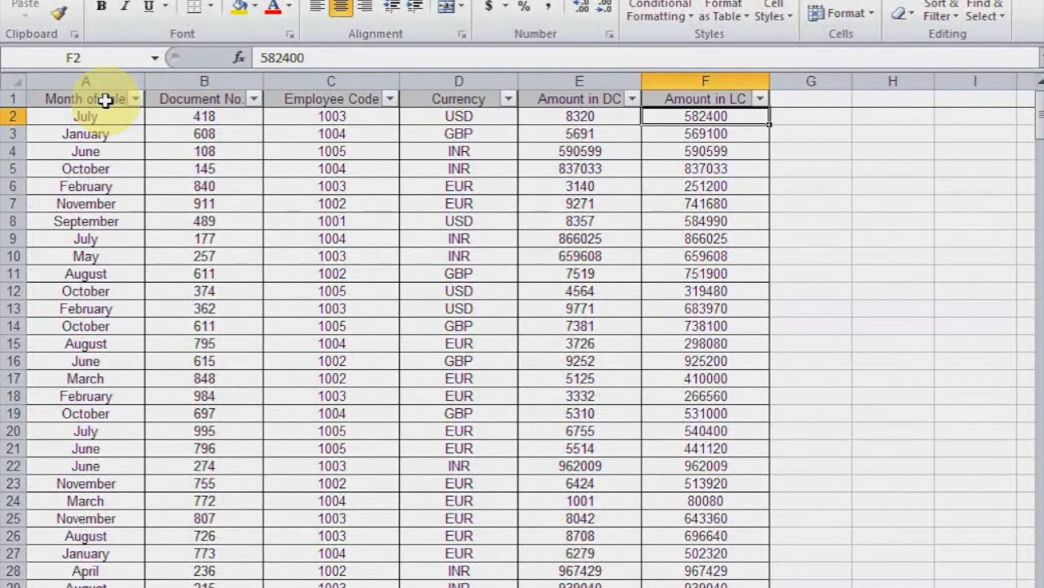
key("Left")
key("Left")
key("Left")
key("Left")
key("Left")
key("Up")
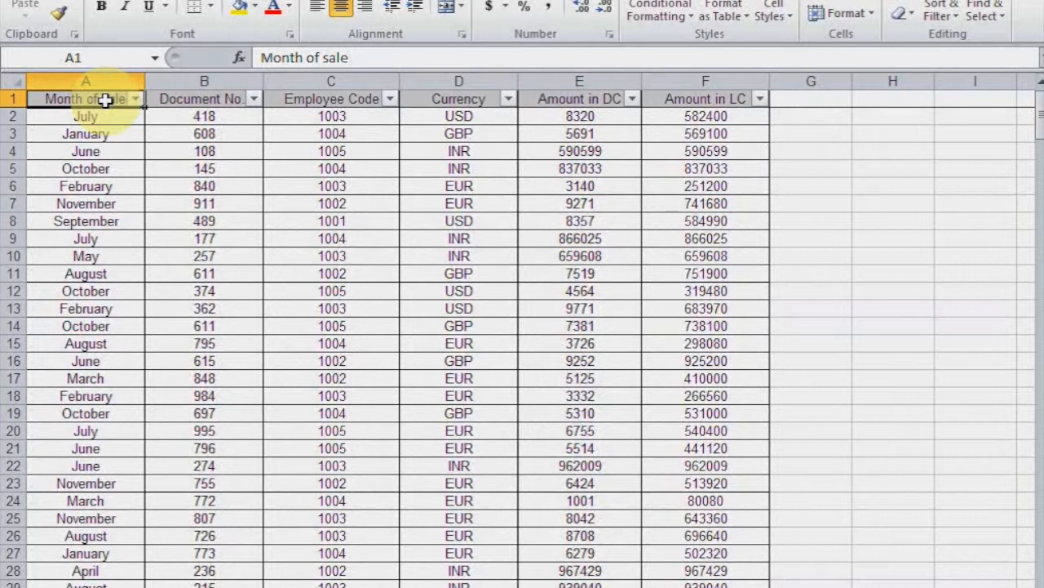
Create a PivotTable on a new worksheet from the whole sales data range A1:F300.
key("ctrl+shift+Right")
key("ctrl+shift+Down")
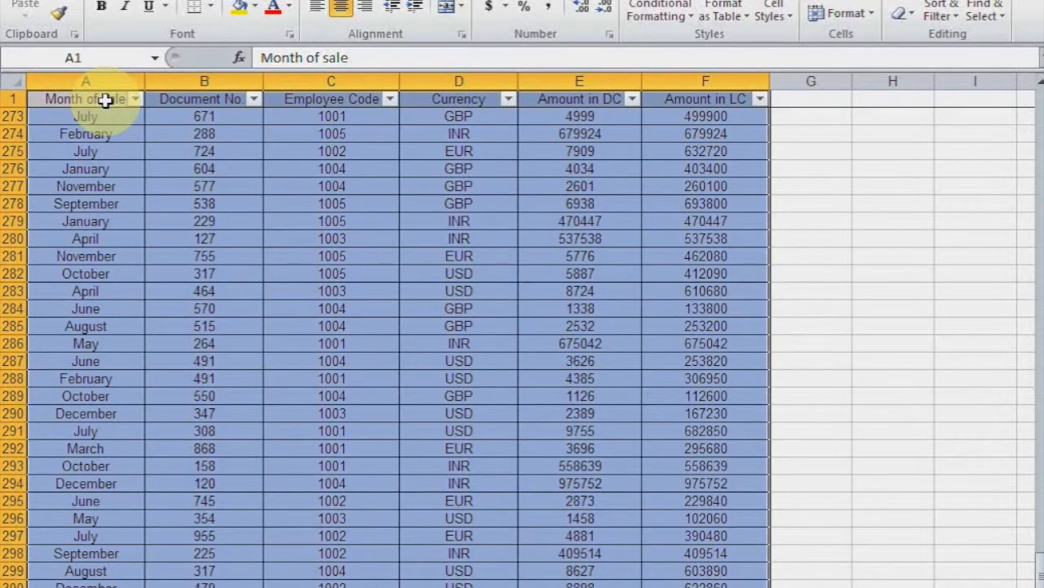
left_click(114, 1)
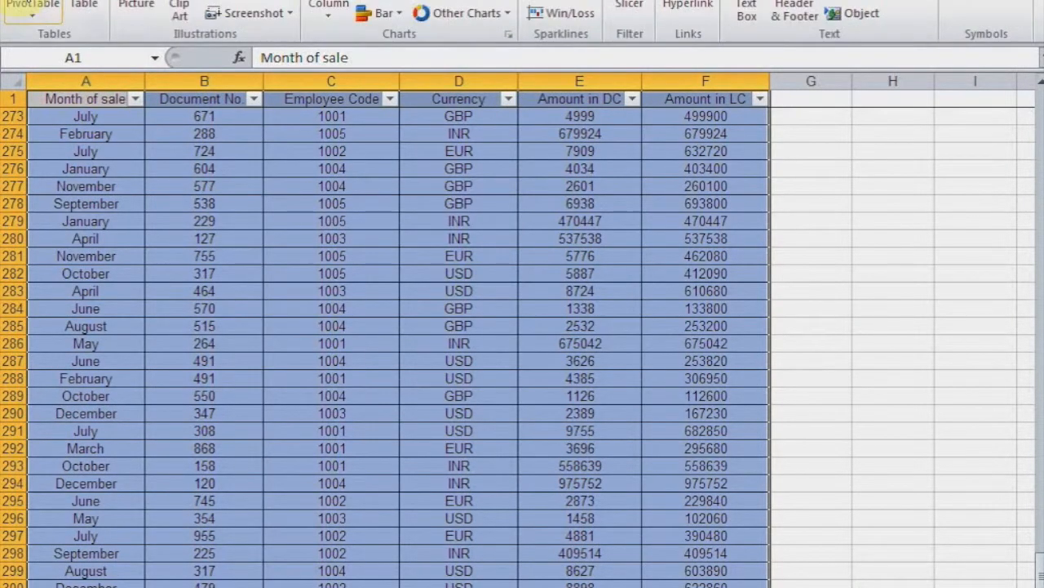
left_click(29, 4)
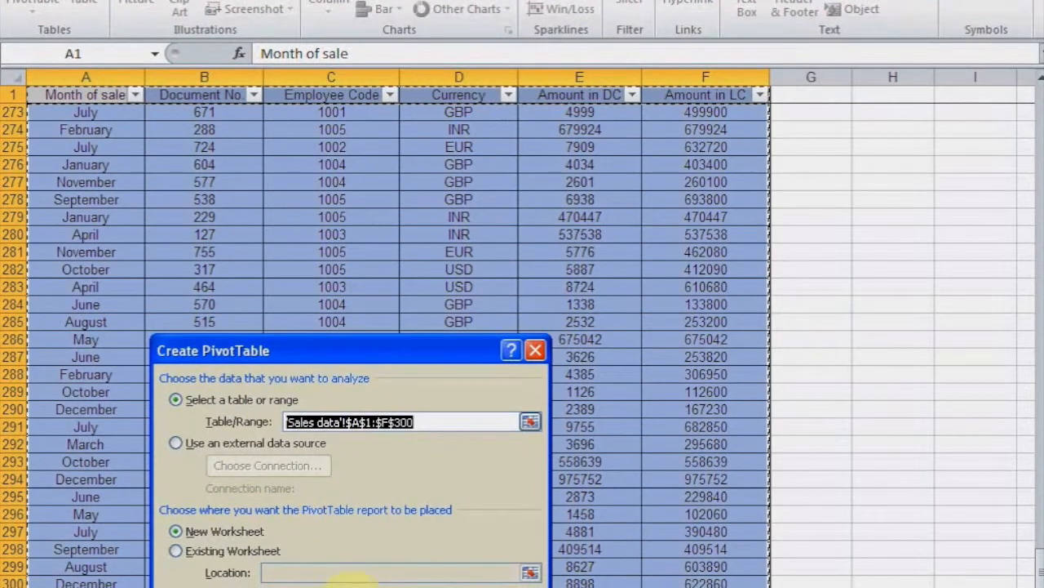
left_click(408, 585)
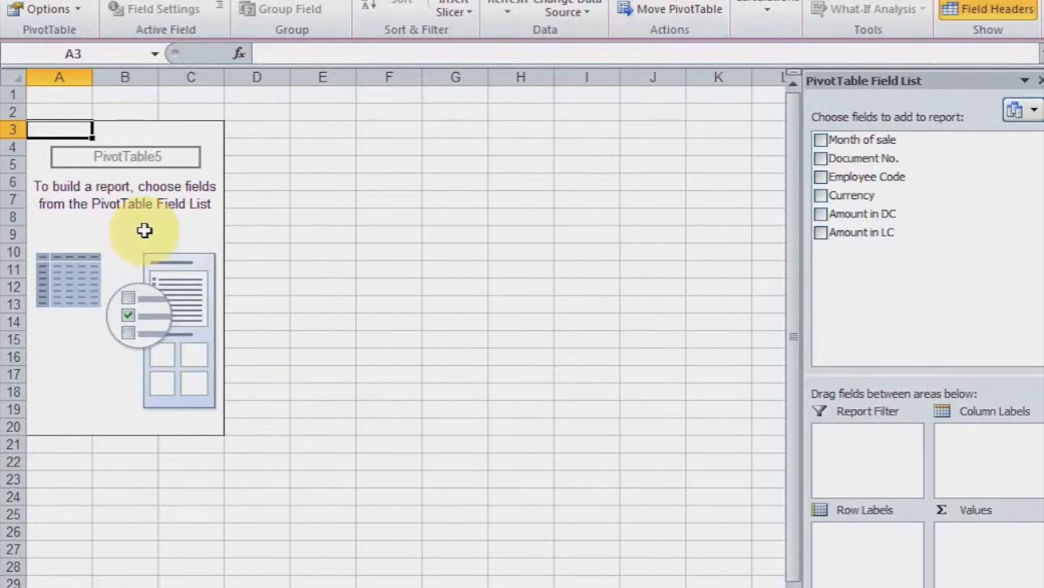
Lay out the PivotTable with Month of sale as row labels, Amount in LC as values and Currency as column labels.
right_click(836, 145)
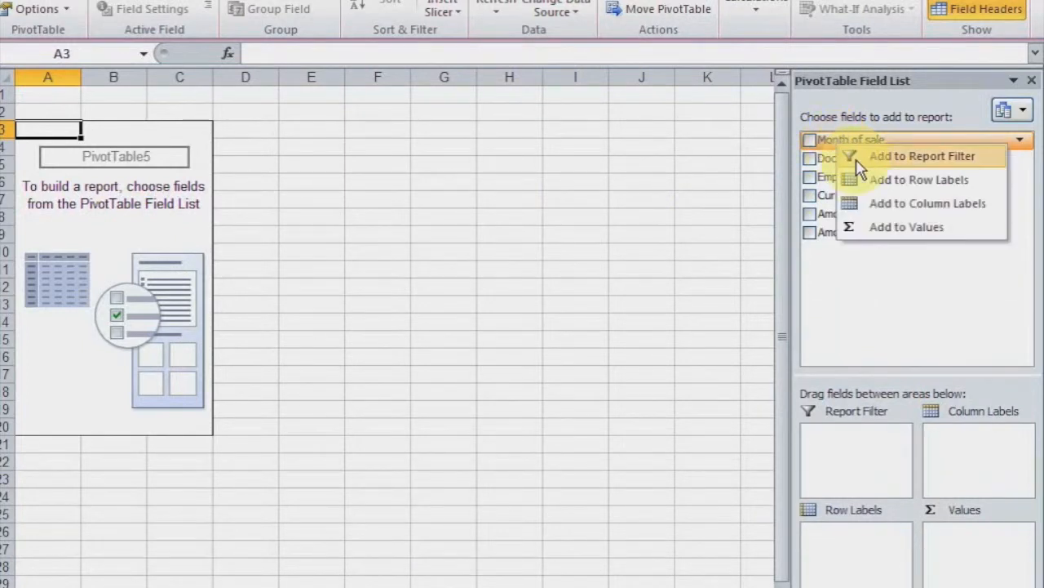
left_click(884, 181)
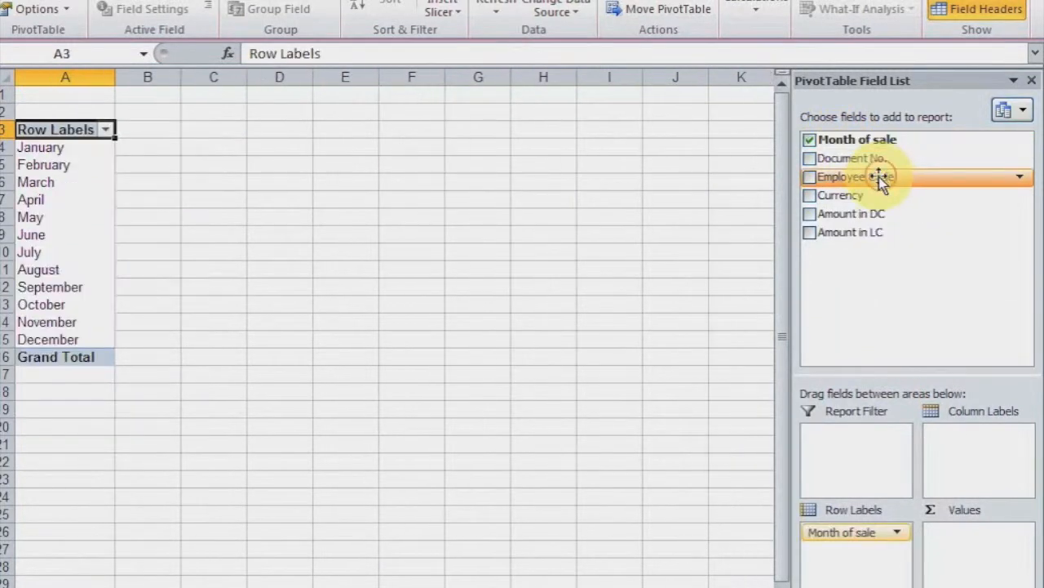
right_click(850, 235)
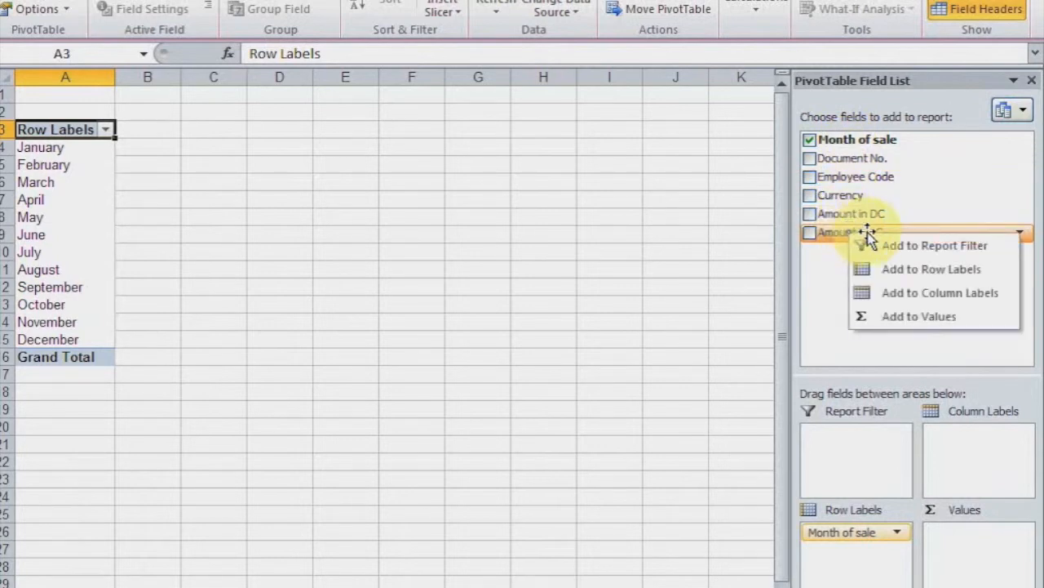
left_click(908, 318)
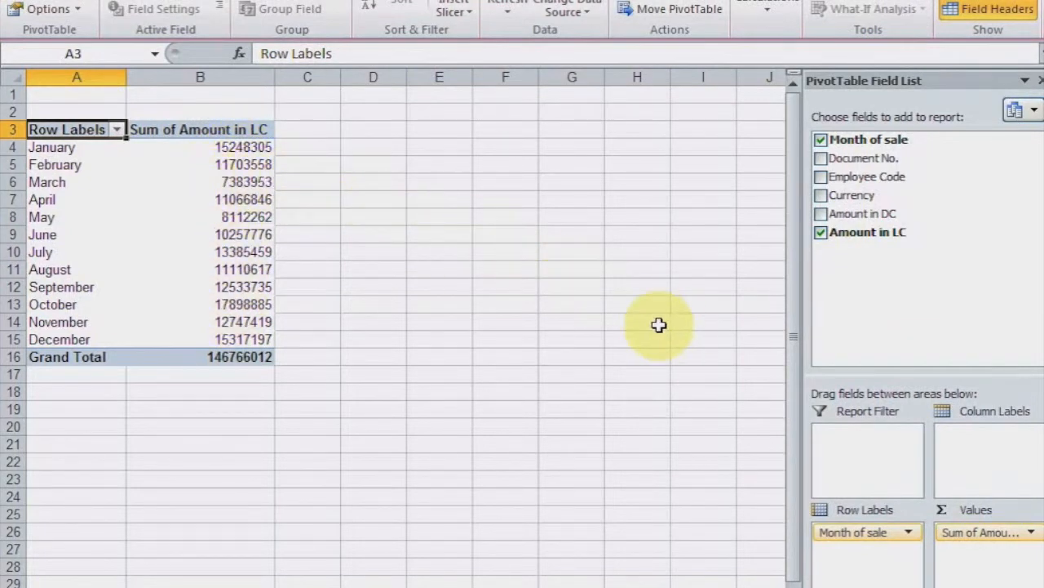
left_click_drag(837, 202, 959, 436)
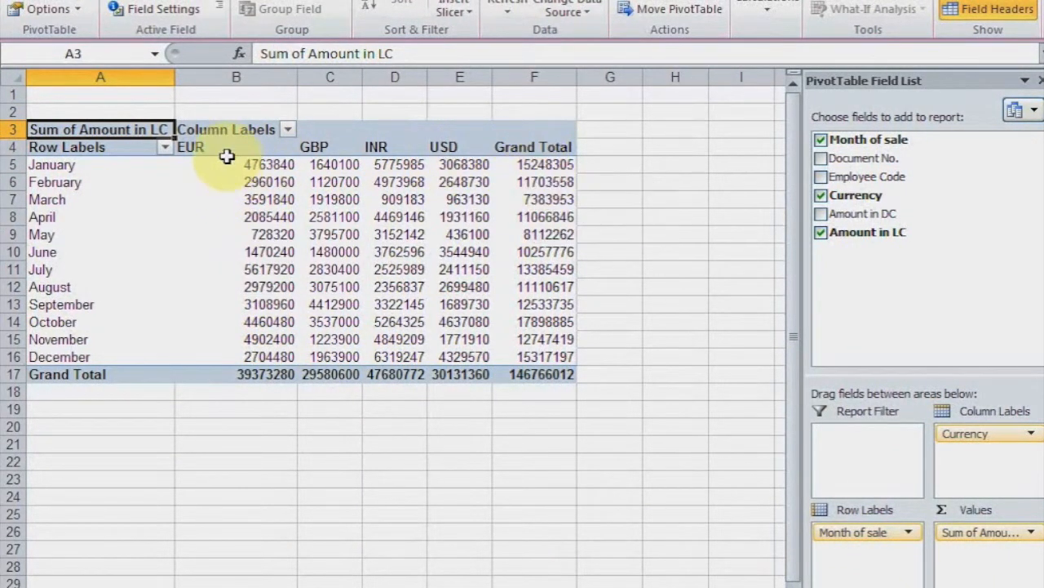
left_click(288, 131)
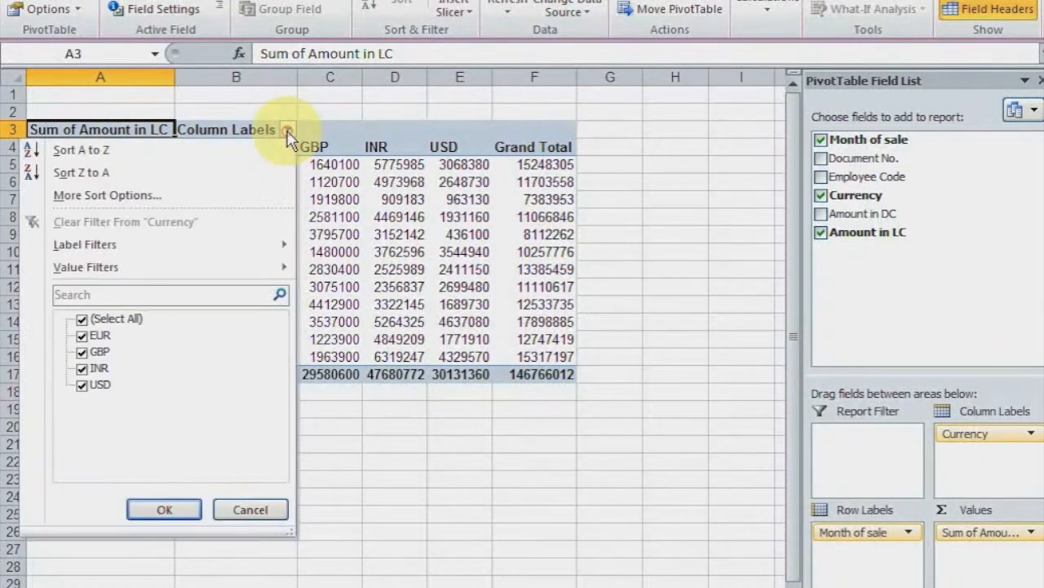
left_click(83, 321)
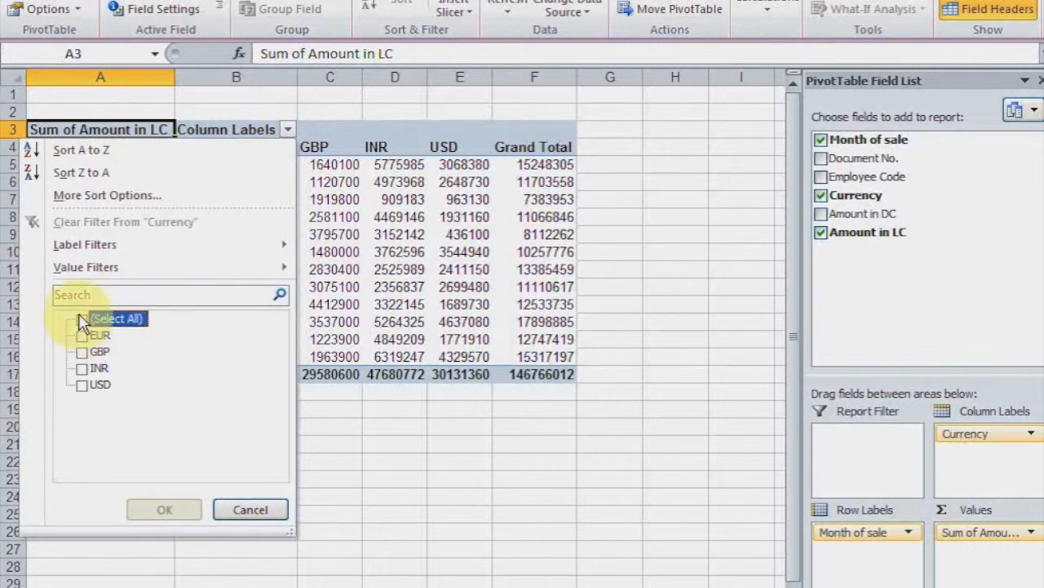
left_click(82, 321)
left_click(360, 214)
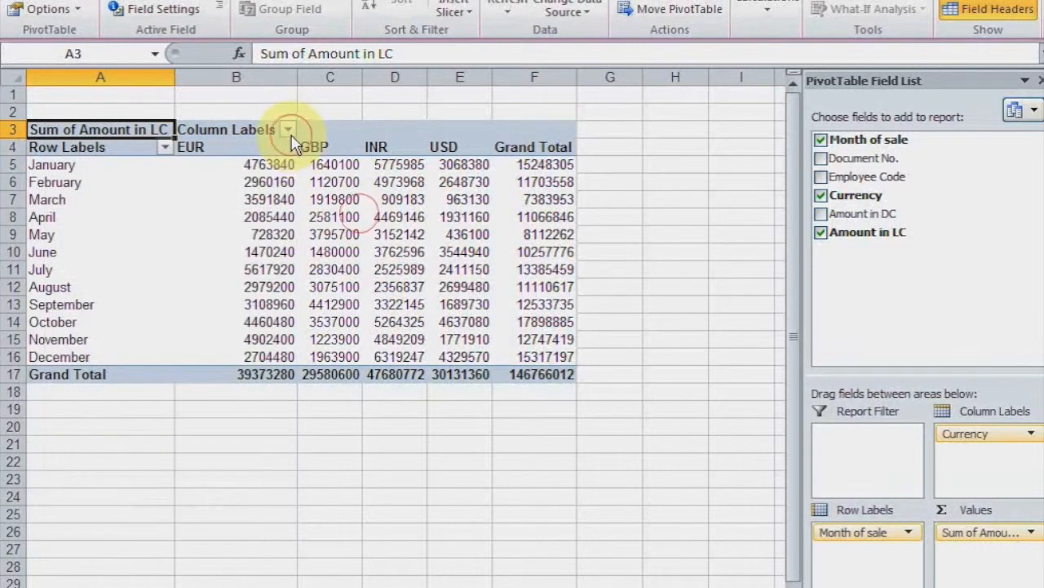
Filter the PivotTable's column labels to show only the INR currency.
left_click(289, 131)
left_click(81, 319)
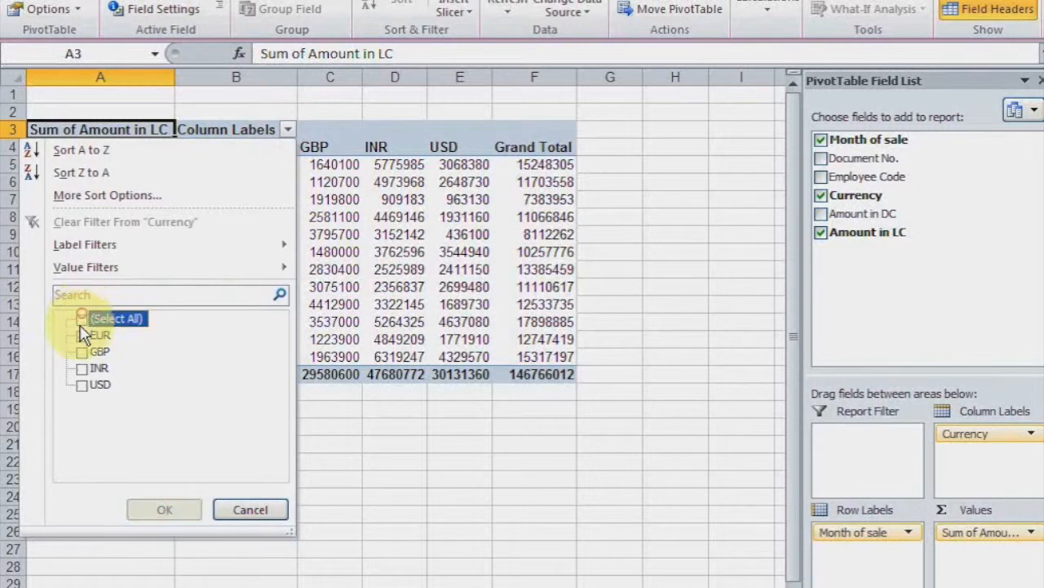
left_click(81, 368)
left_click(163, 509)
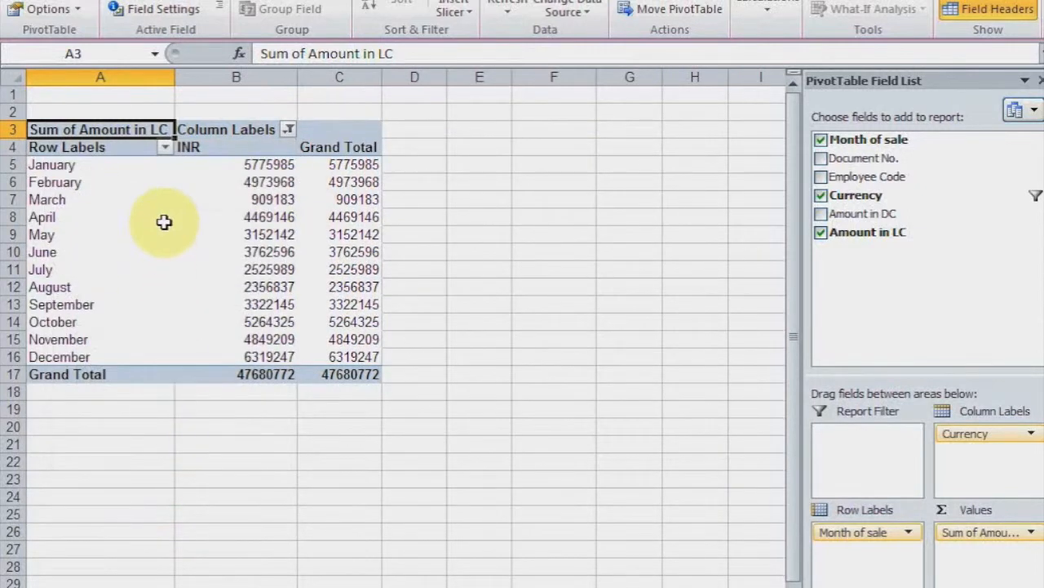
Filter the PivotTable's row labels to show only October, November and December.
left_click(165, 148)
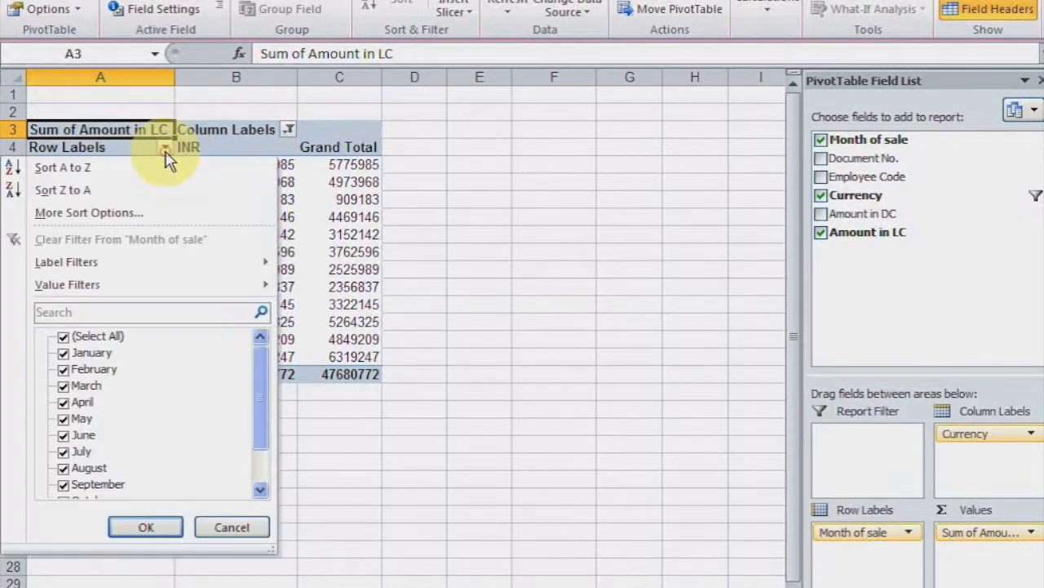
left_click(63, 336)
left_click_drag(257, 350, 251, 424)
left_click(64, 452)
left_click(63, 467)
left_click(63, 484)
left_click(130, 528)
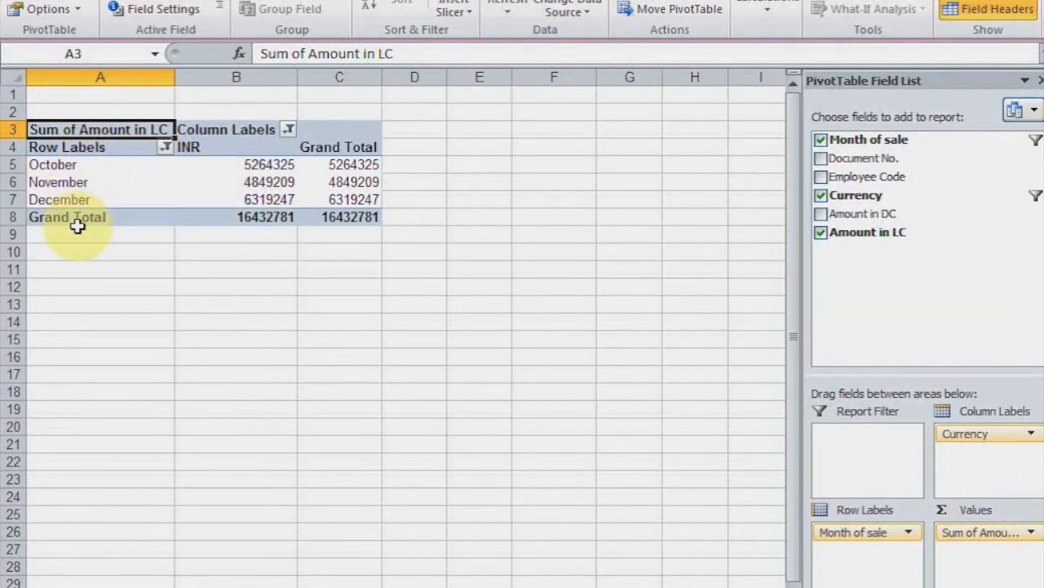
Clear the PivotTable's month and currency filters to include all items again.
left_click(165, 147)
left_click(63, 335)
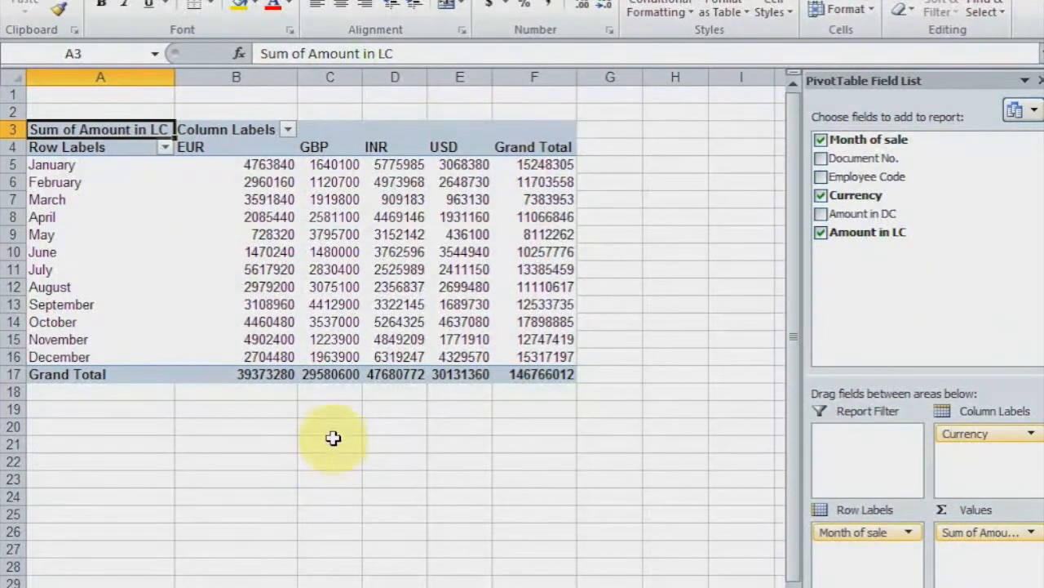
Refresh the PivotTable and add the Name of employee field to the row labels below Month of sale.
right_click(101, 224)
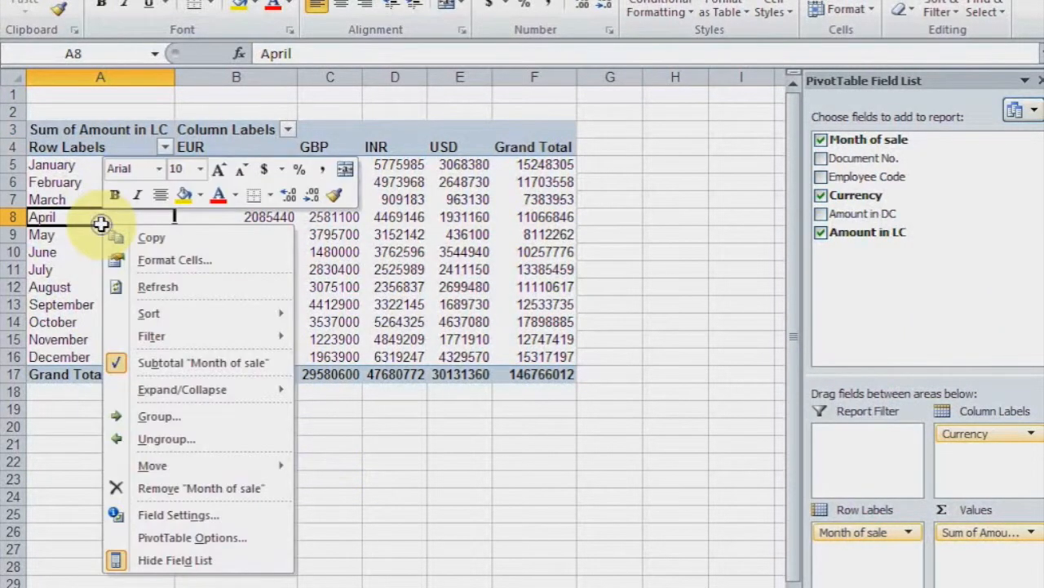
left_click(161, 292)
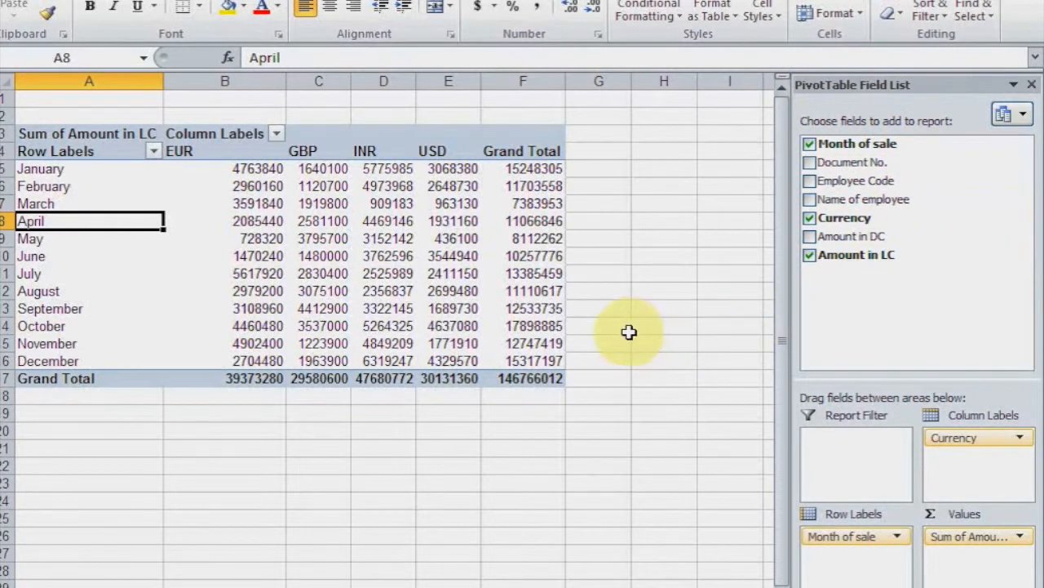
mouse_move(257, 273)
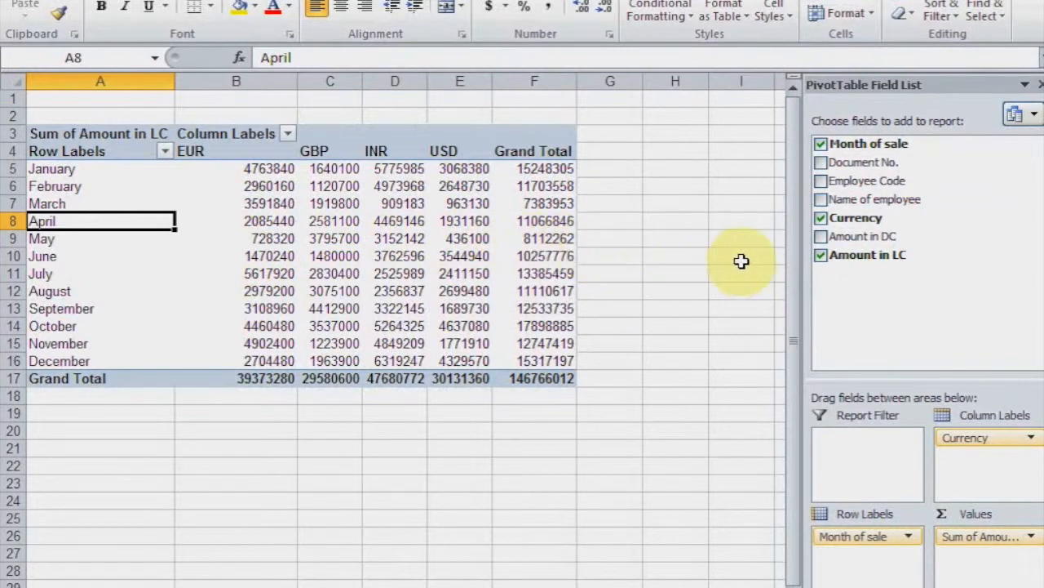
left_click_drag(851, 201, 816, 571)
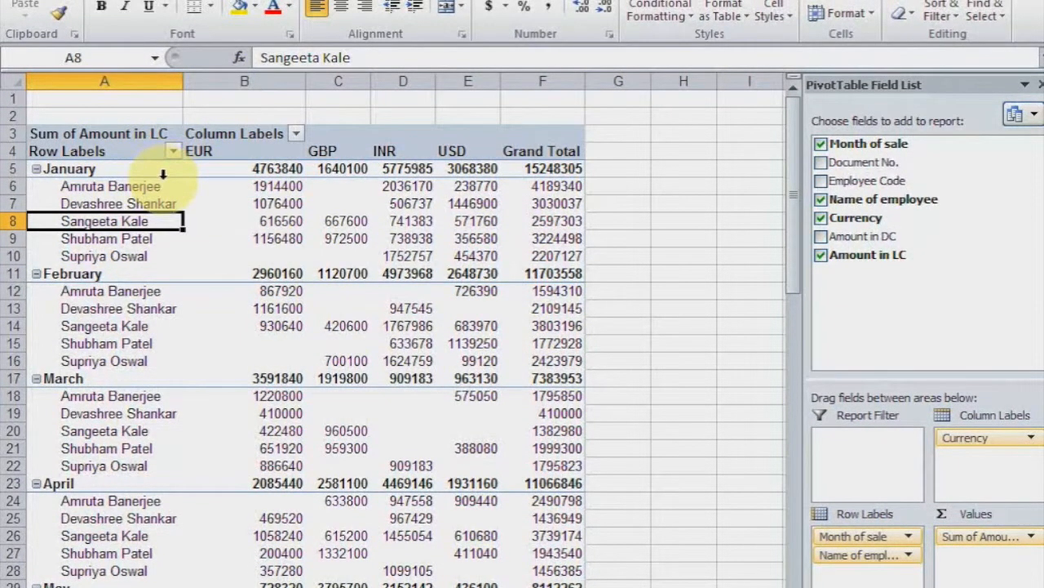
Enable the classic PivotTable layout in the PivotTable's display options.
right_click(97, 187)
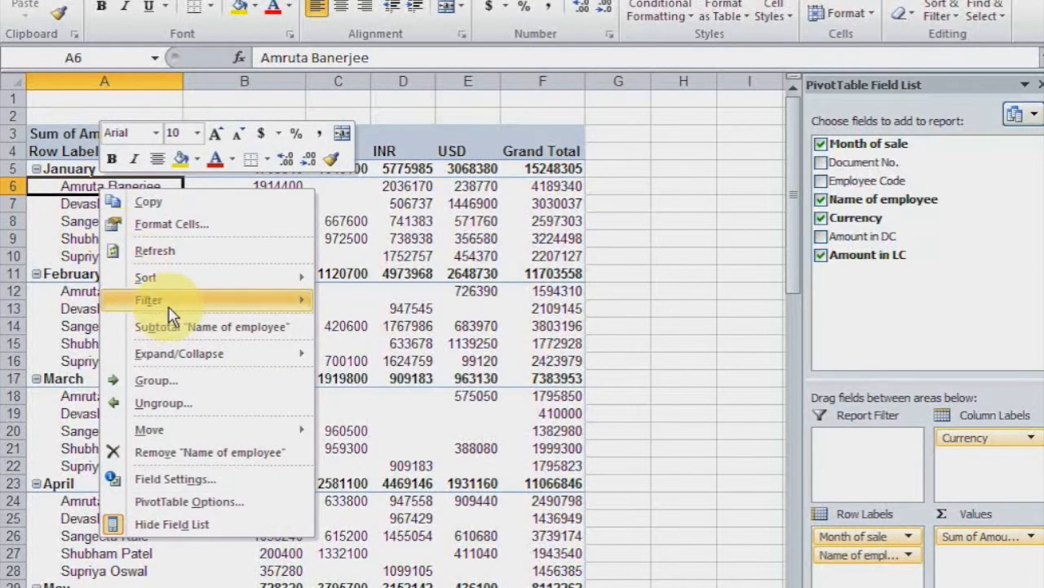
mouse_move(159, 302)
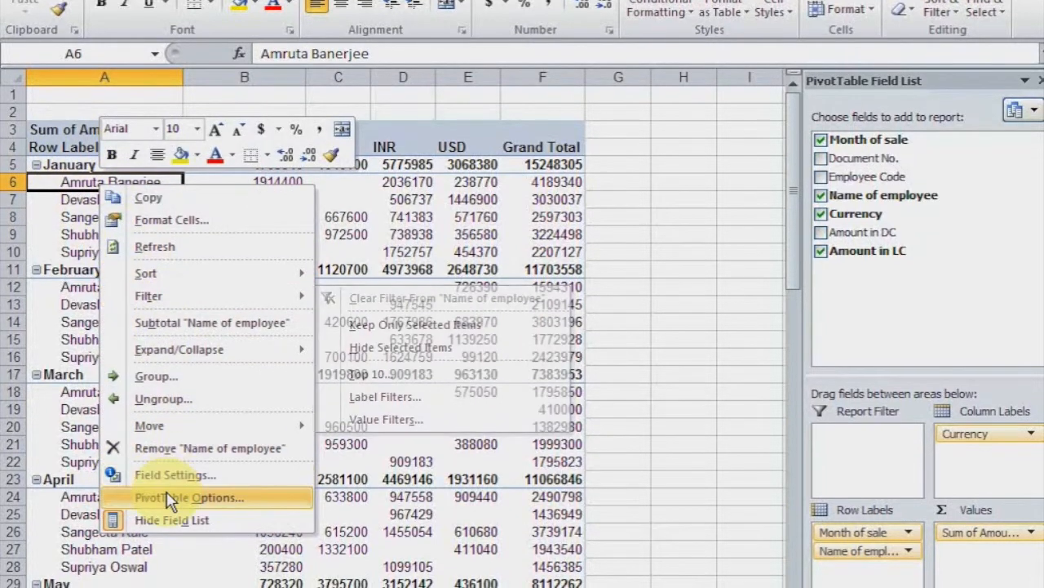
left_click(190, 501)
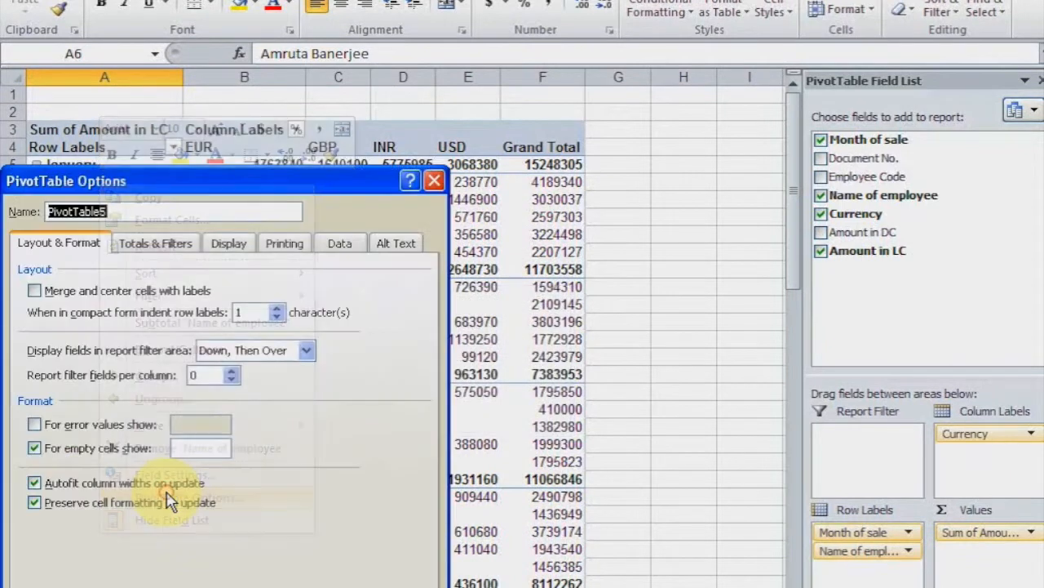
left_click(226, 246)
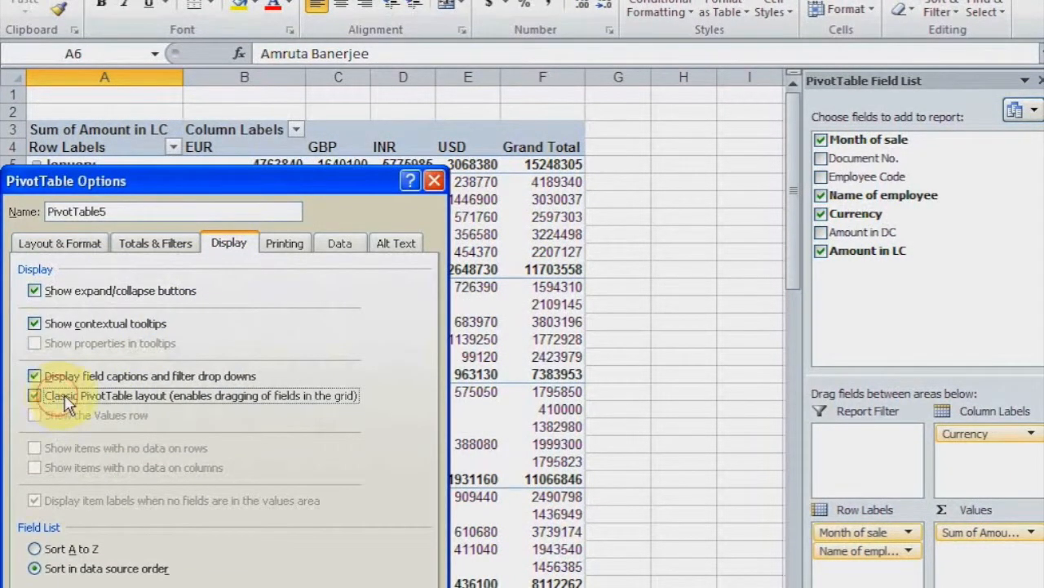
key("Return")
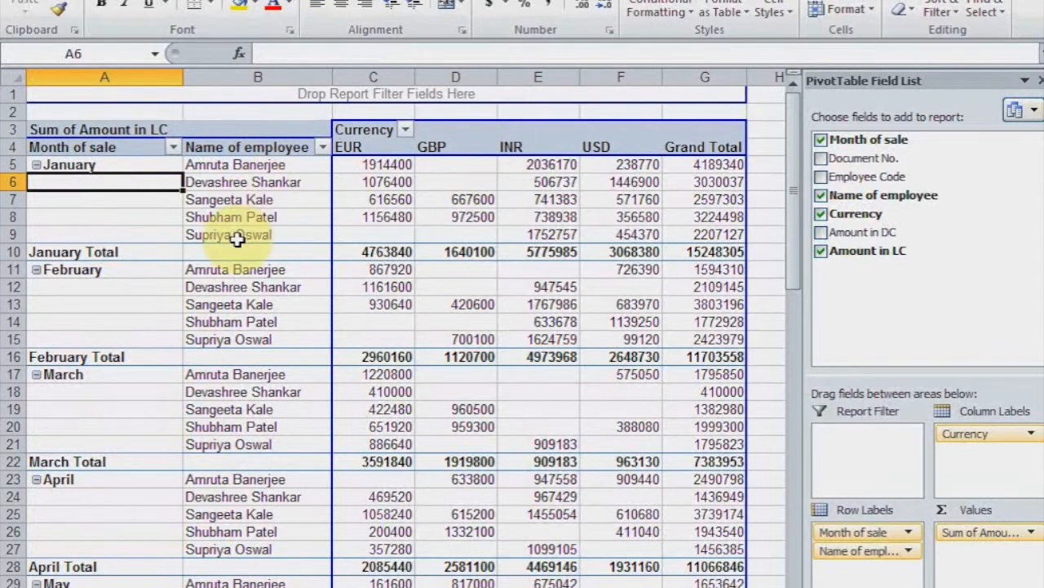
Remove the Month of sale subtotals from the PivotTable.
left_click(38, 252)
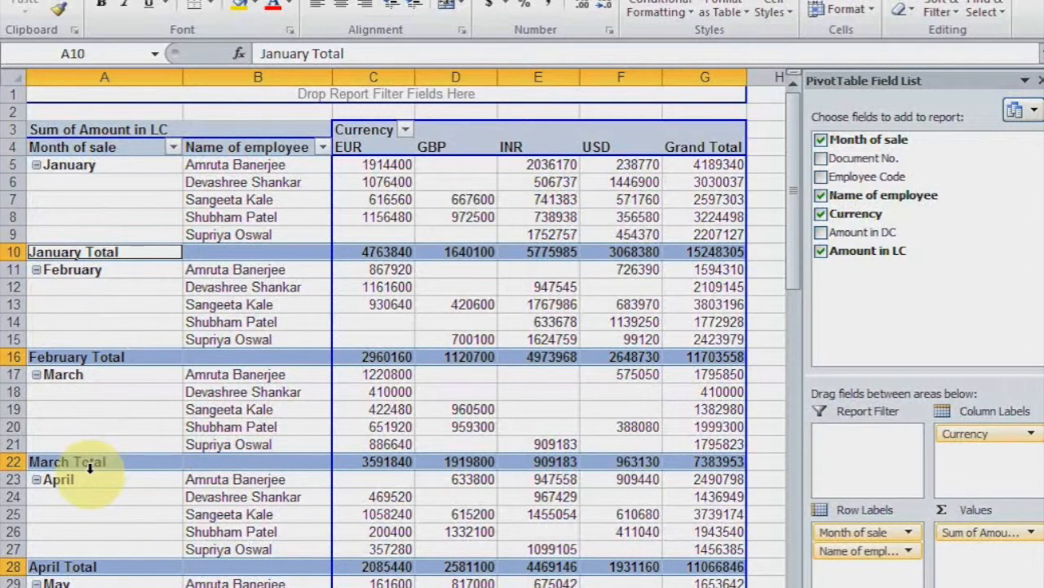
right_click(116, 253)
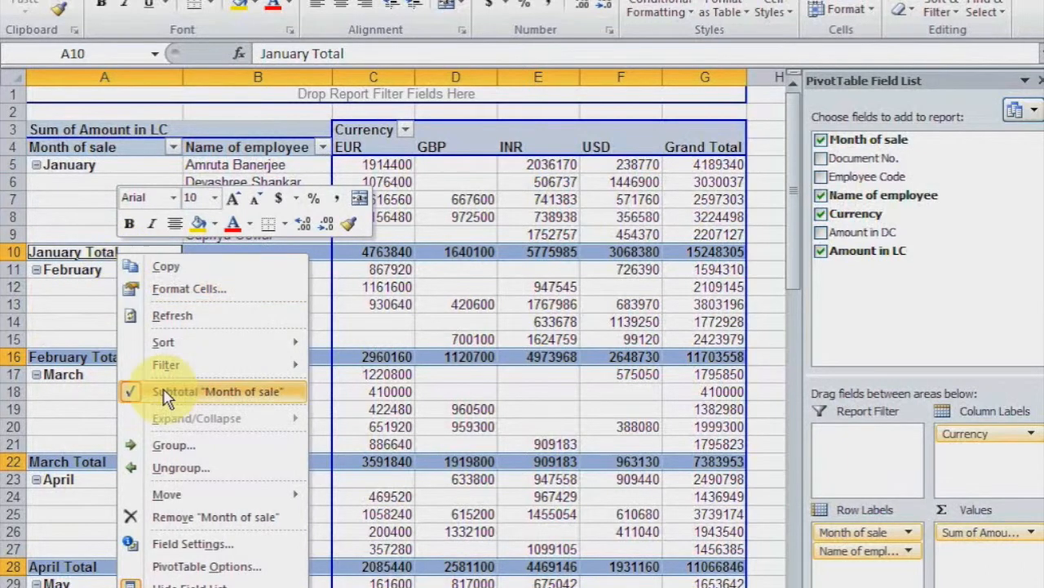
left_click(204, 392)
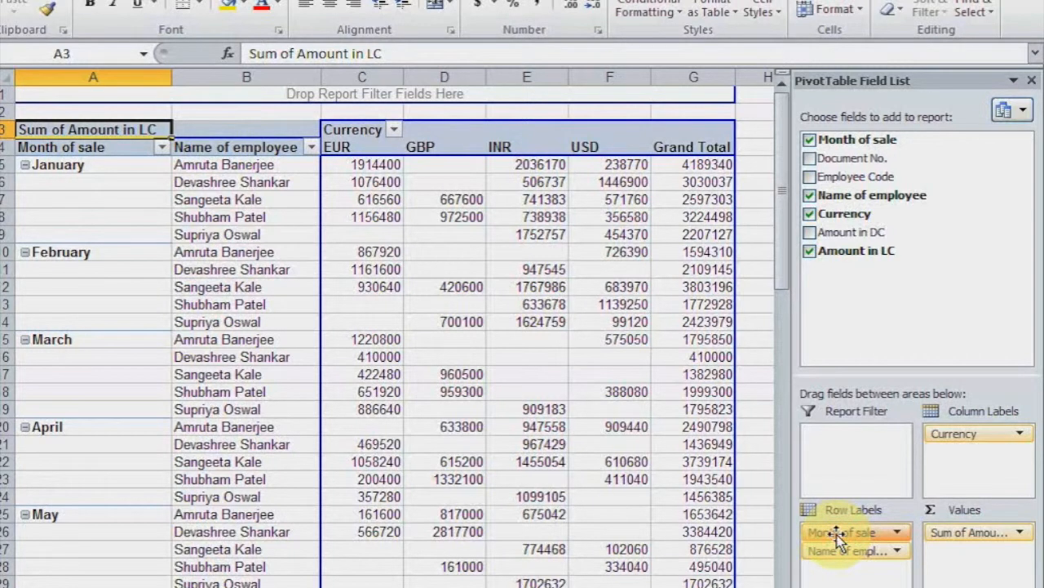
Move Month of sale below Name of employee in the row labels, and remove Month of sale from the report.
left_click_drag(838, 534, 840, 574)
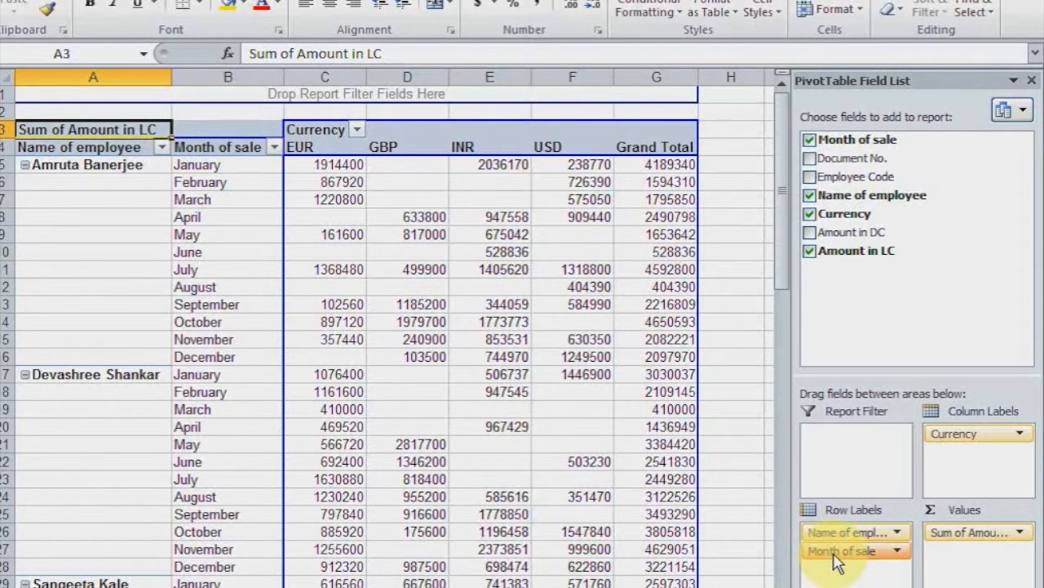
left_click_drag(837, 559, 888, 323)
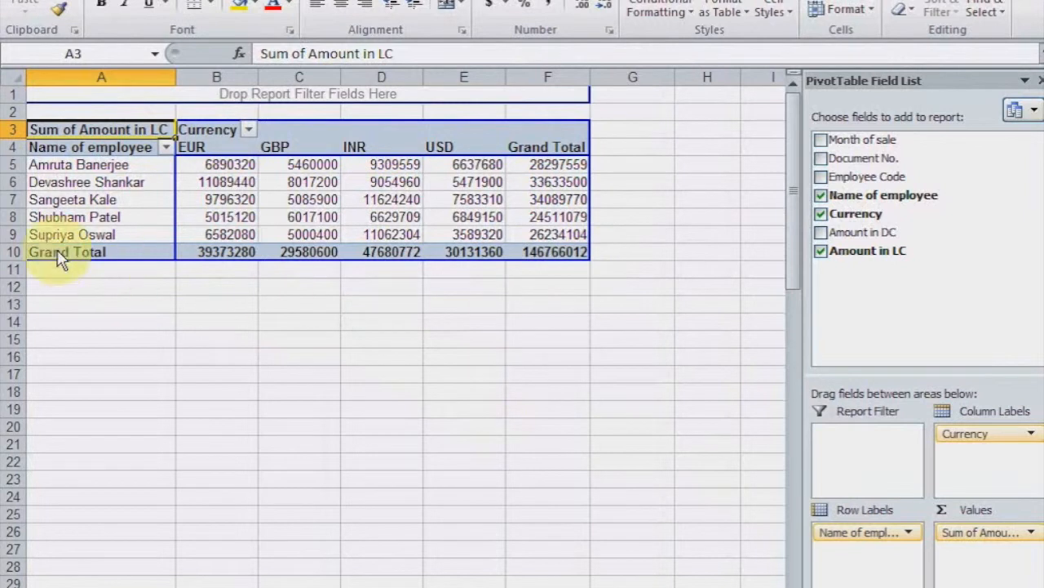
Check the Grand Total amounts of the first two employees in the PivotTable.
left_click(541, 163)
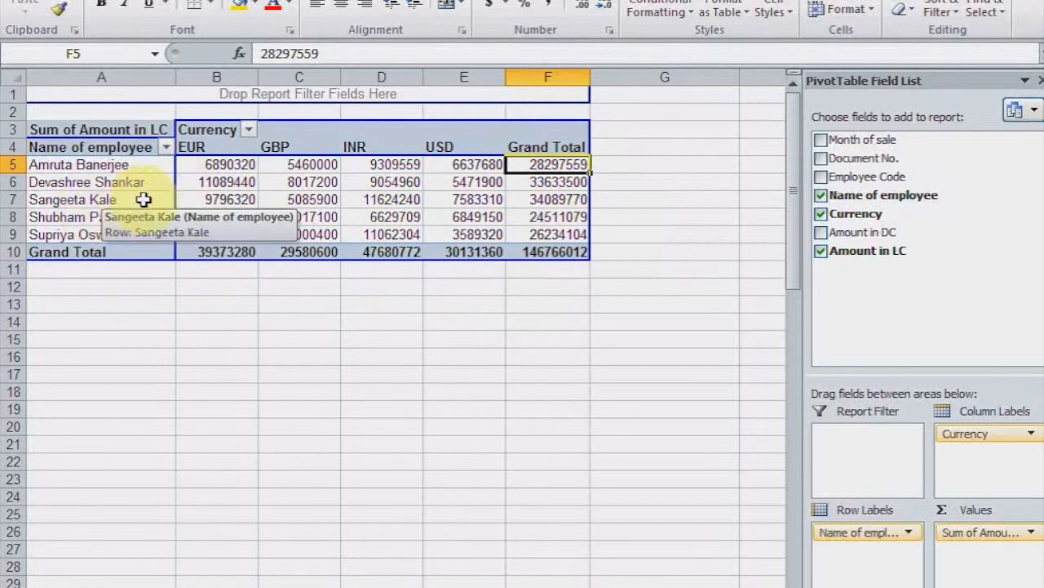
left_click(541, 183)
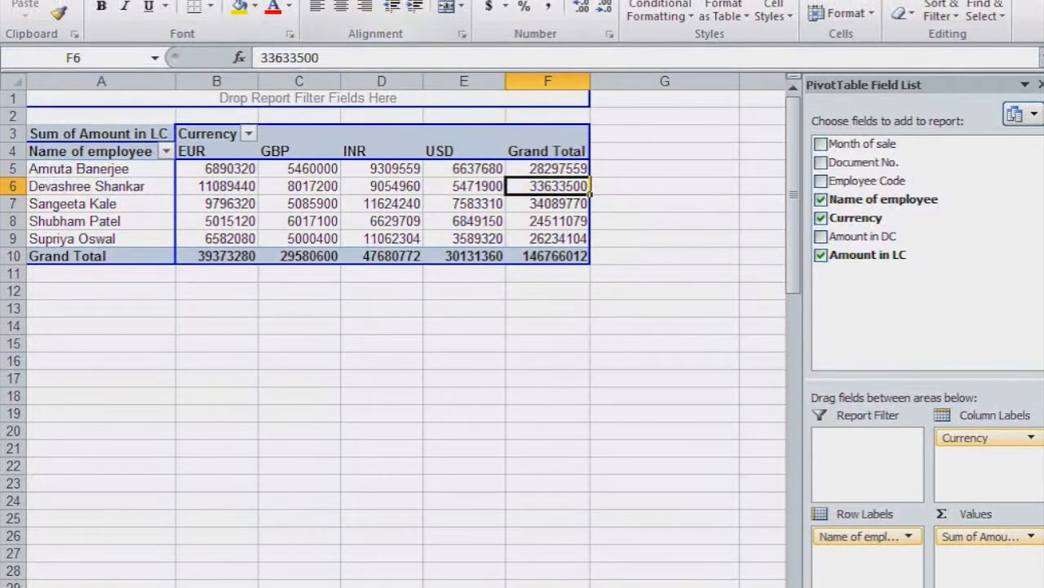
Sort the employees in the PivotTable by Grand Total from largest to smallest.
left_click(333, 0)
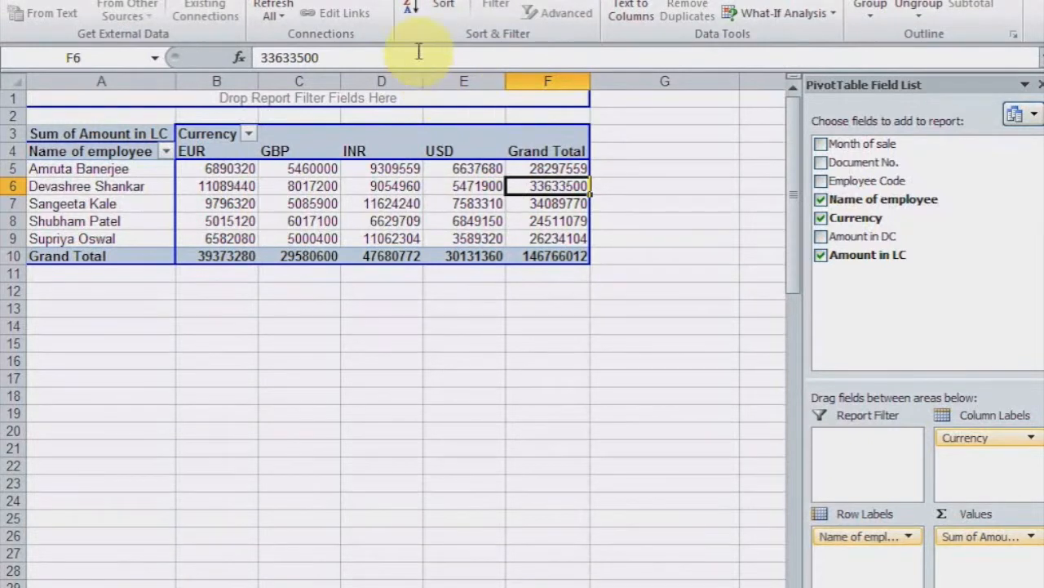
left_click(410, 12)
left_click(536, 173)
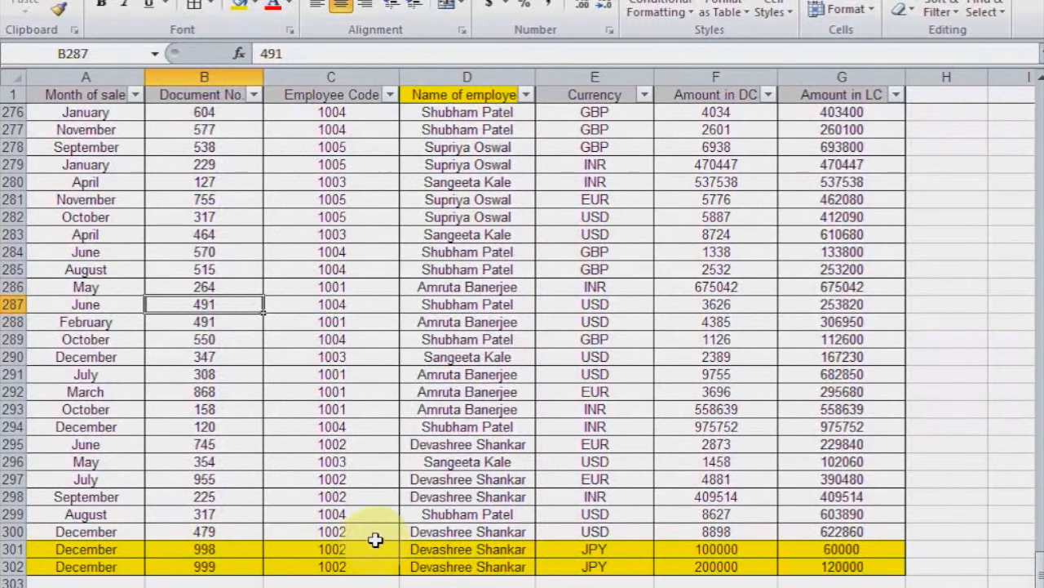
Check the added JPY rows 301 and 302 in the sales data, and refresh the PivotTable.
left_click(570, 549)
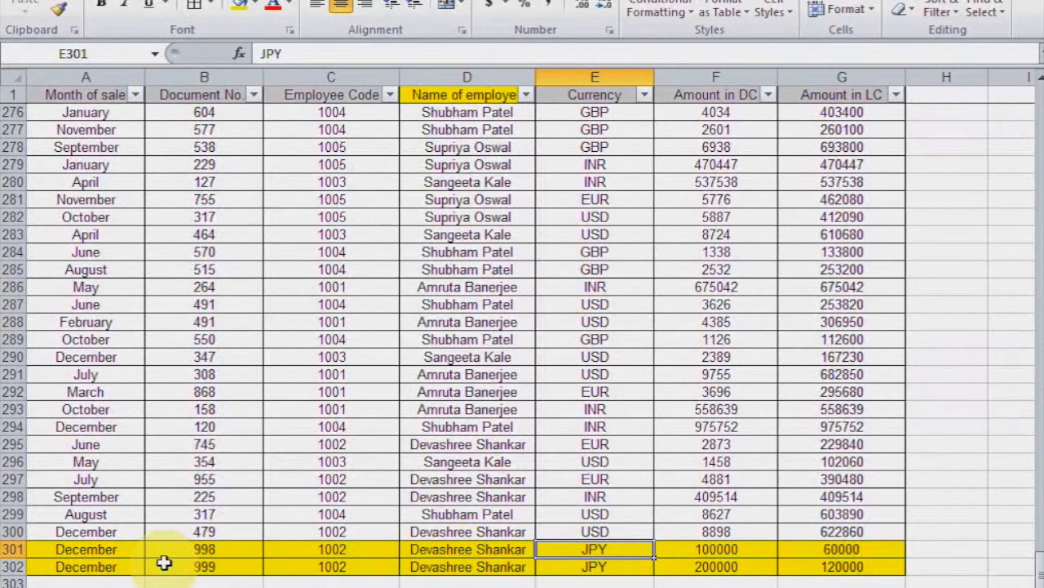
left_click(109, 586)
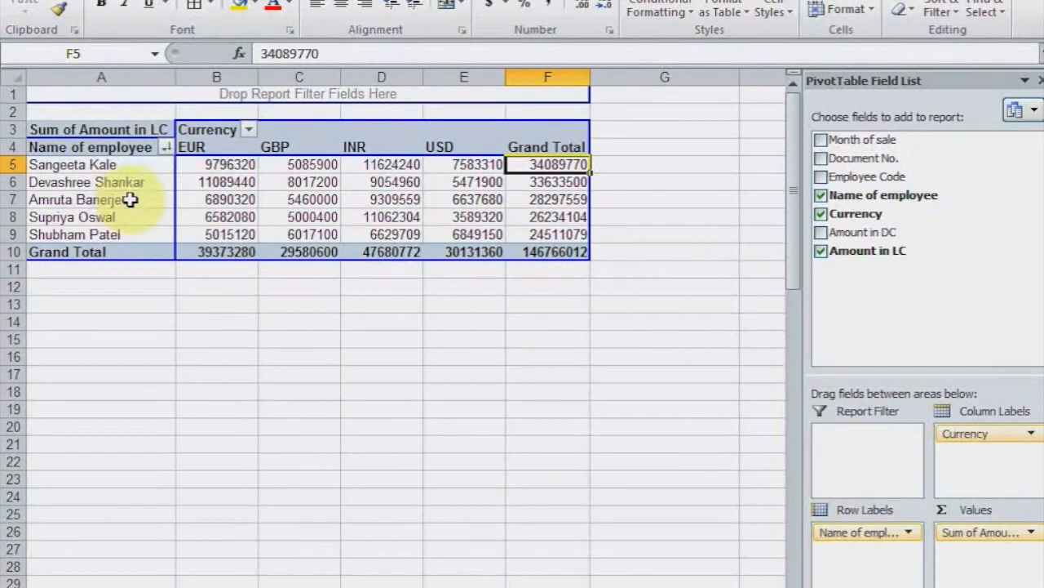
left_click(84, 182)
right_click(90, 185)
left_click(153, 257)
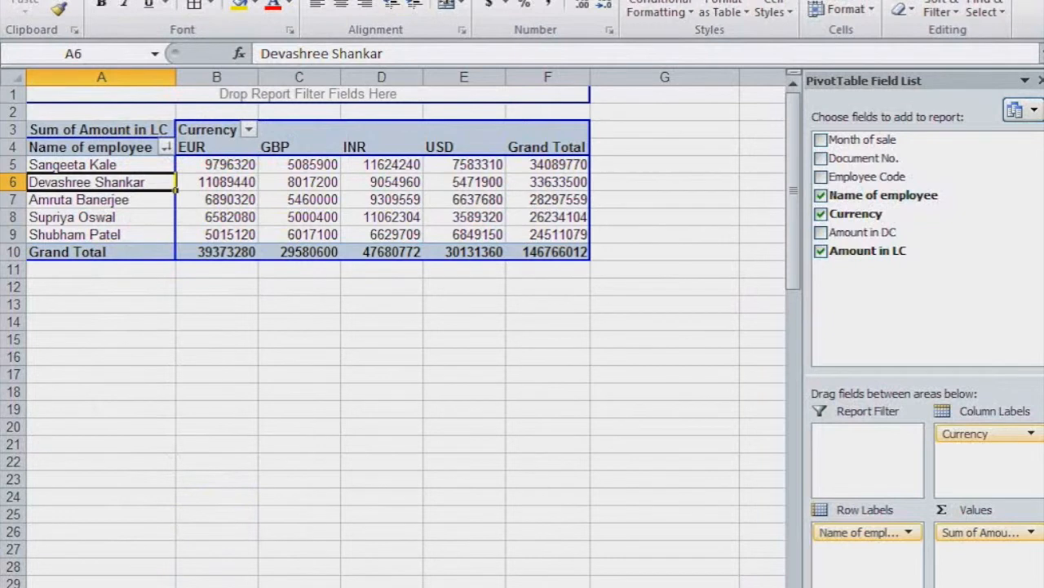
left_click(155, 586)
left_click(106, 587)
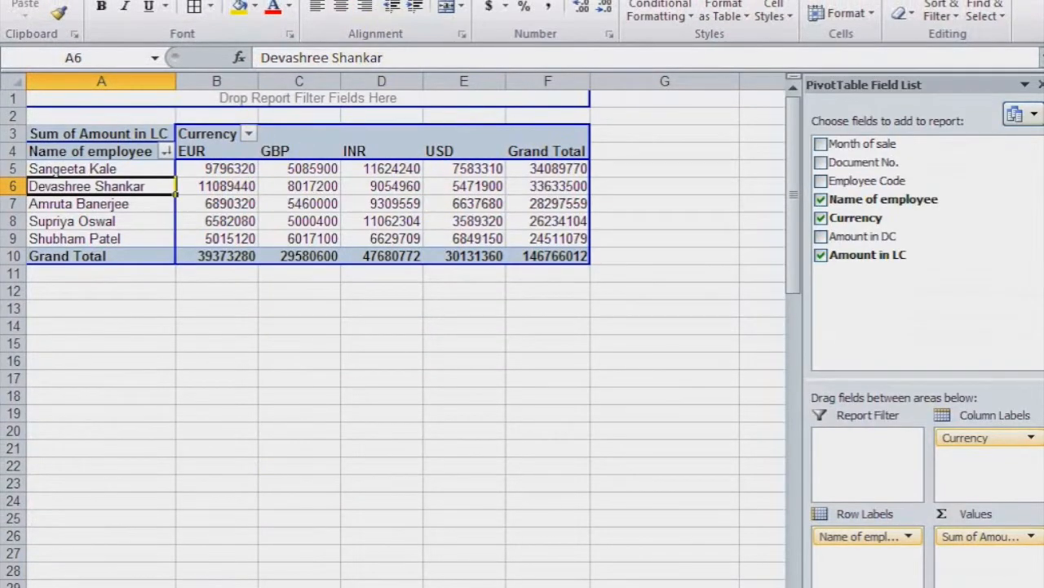
Change the PivotTable's data source to the range 'Sales data'!$A$1:$G$302 so the added JPY rows are included.
left_click(555, 0)
left_click(586, 12)
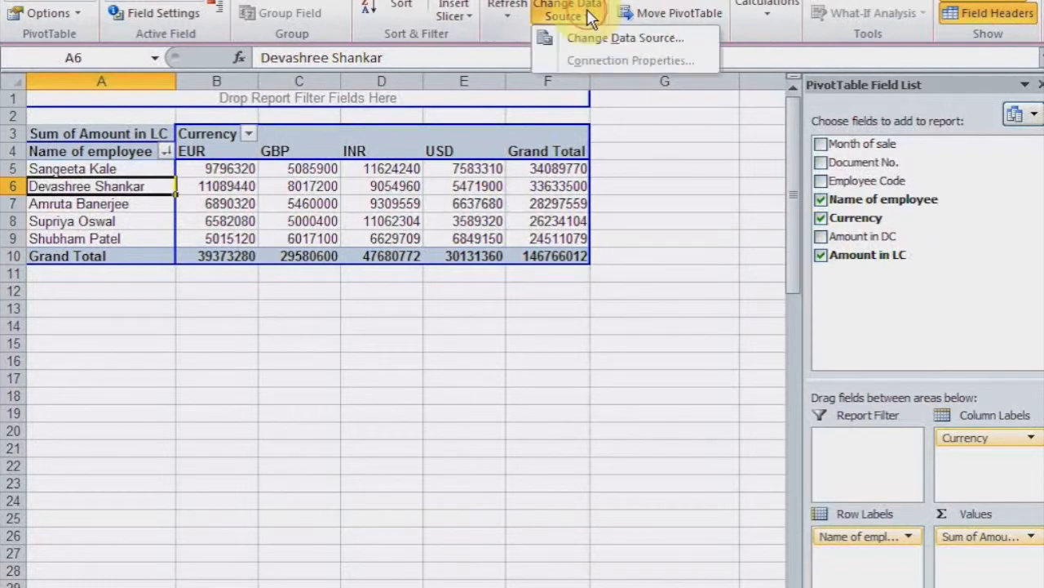
left_click(620, 37)
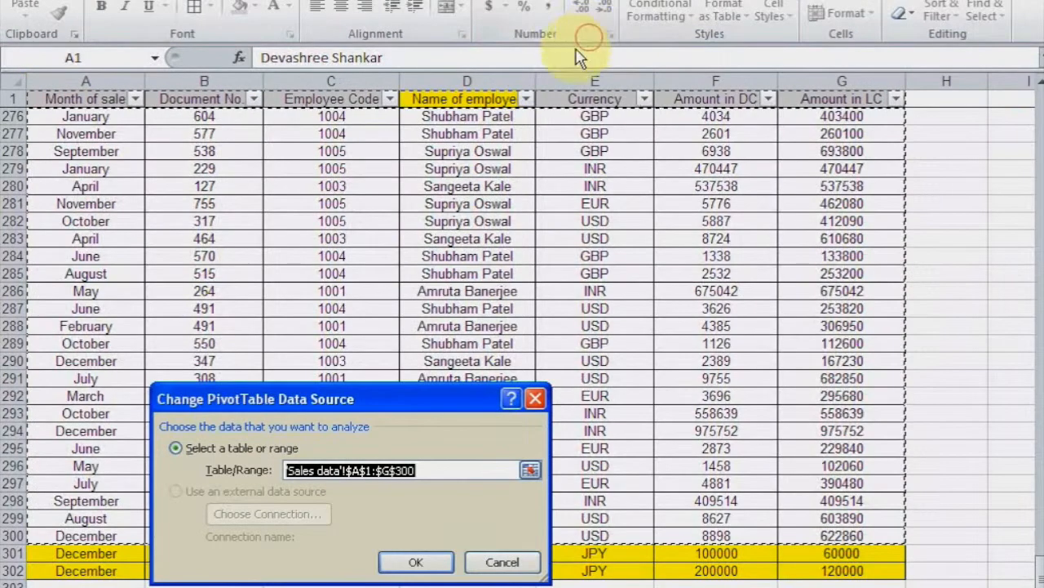
left_click(86, 104)
key("ctrl+shift+Right")
key("ctrl+shift+Down")
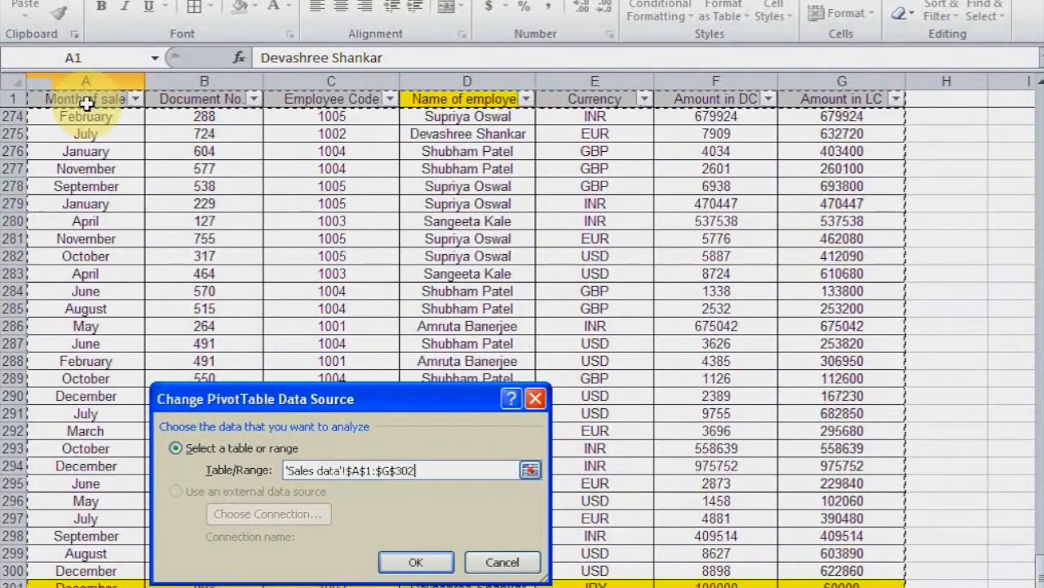
key("shift+Down")
key("shift+Down")
key("Return")
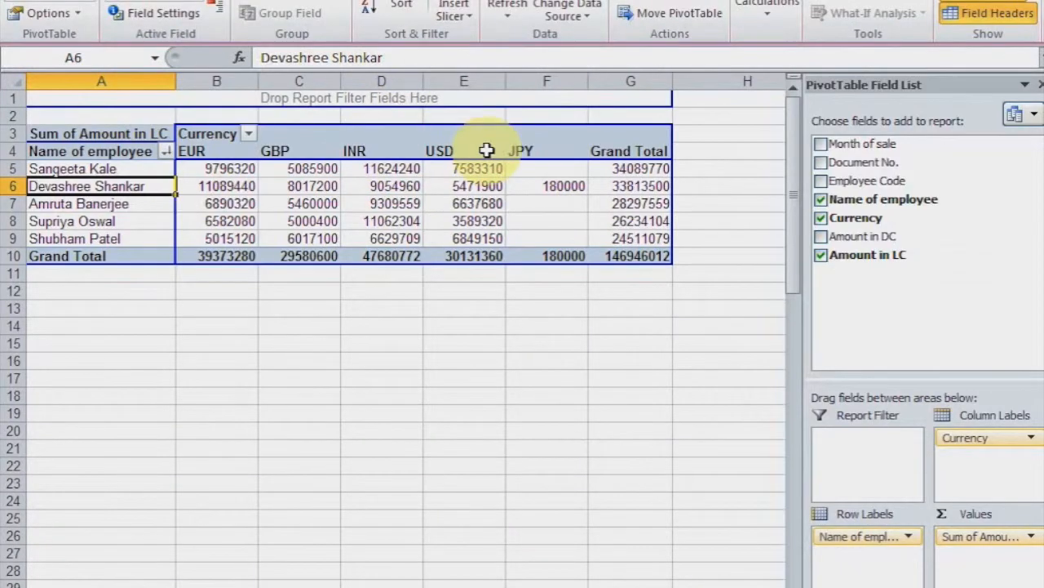